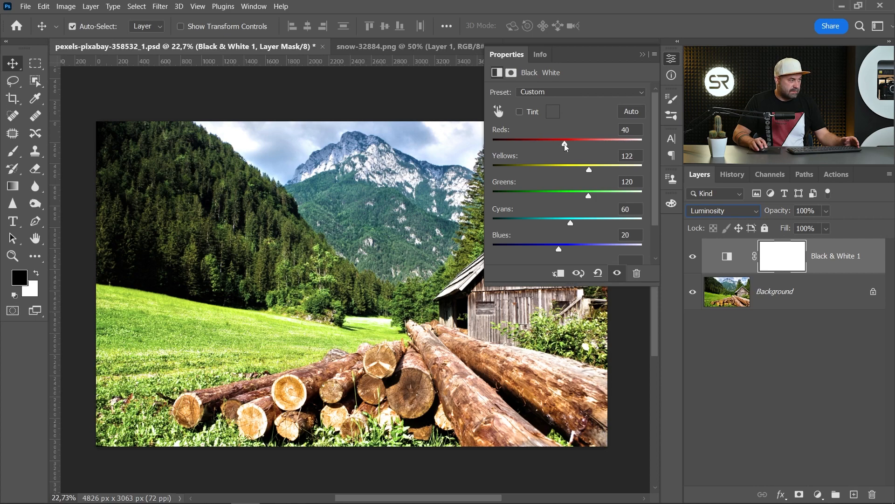
- Lower the Reds value of the Black & White adjustment layer to -28
drag(566, 146, 544, 145)
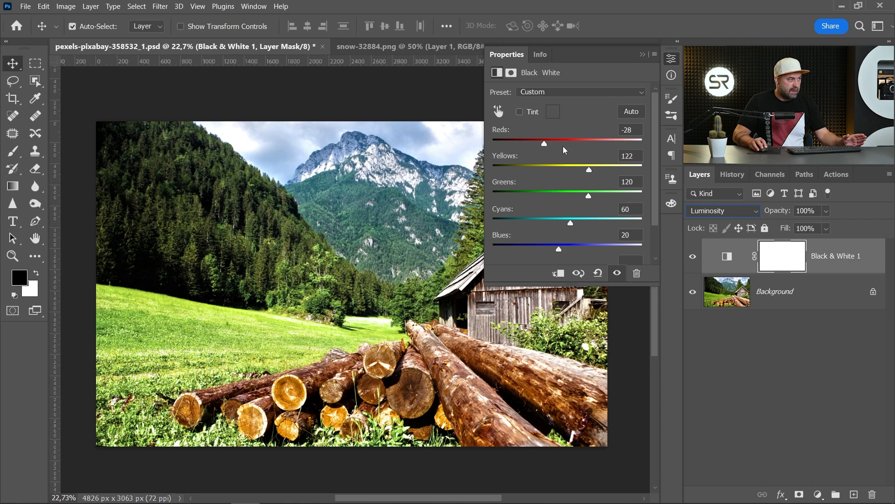
click(672, 58)
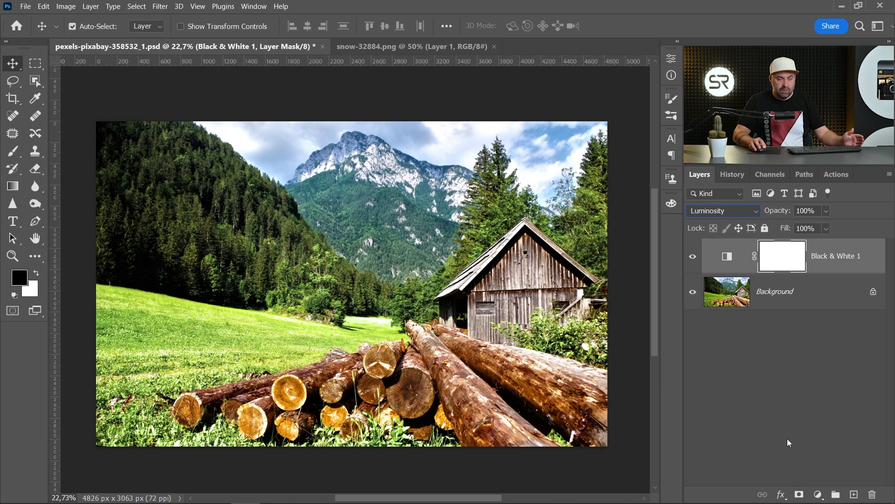
- Add a Hue/Saturation adjustment layer and set its Yellows to Saturation -91 and Lightness +90
click(819, 494)
click(802, 380)
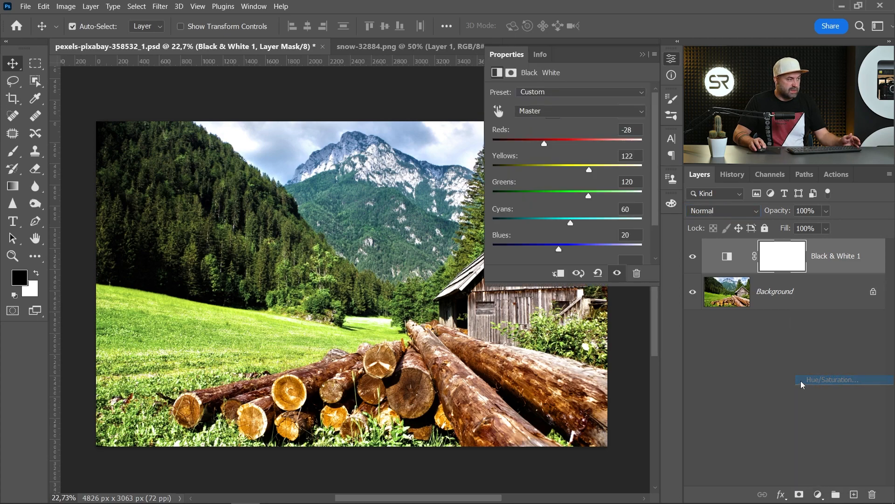
click(530, 112)
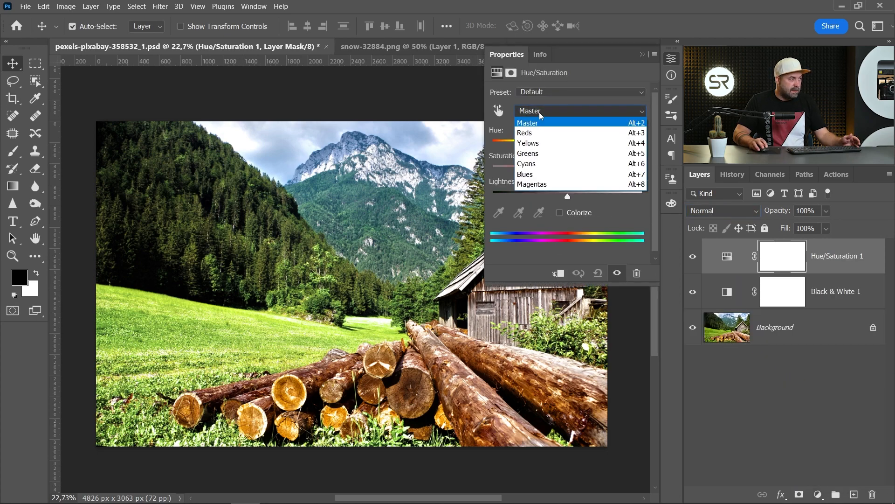
click(538, 144)
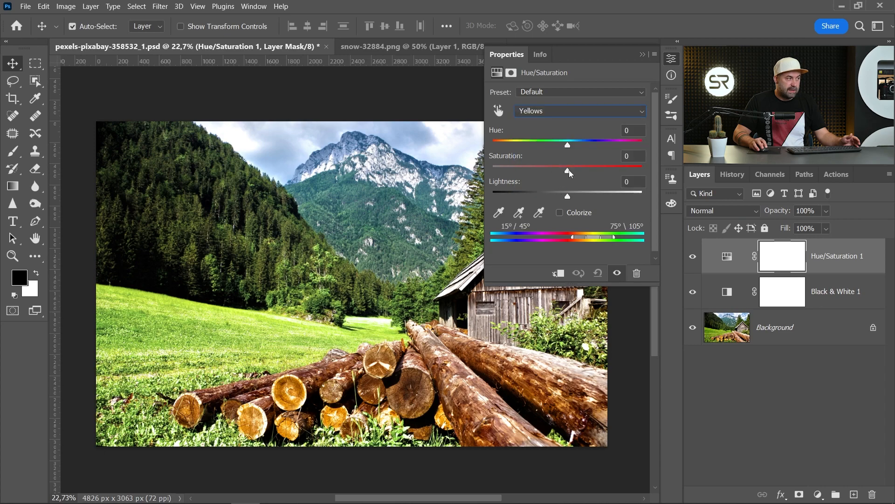
drag(567, 171, 500, 173)
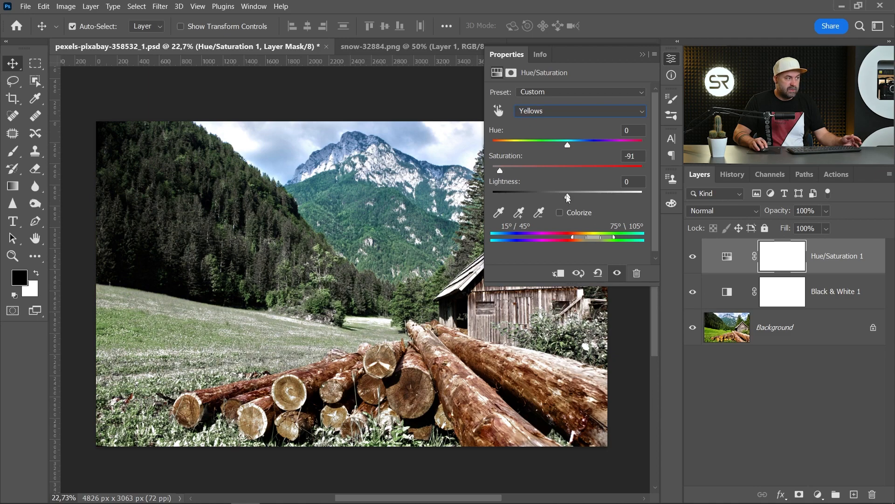
drag(568, 198, 635, 198)
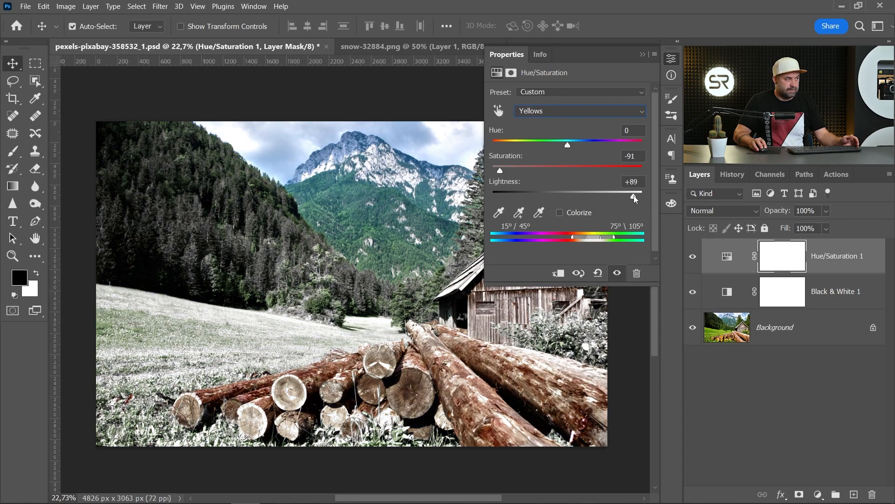
- Set the Greens of the Hue/Saturation adjustment to Saturation -91 and Lightness +90
click(548, 110)
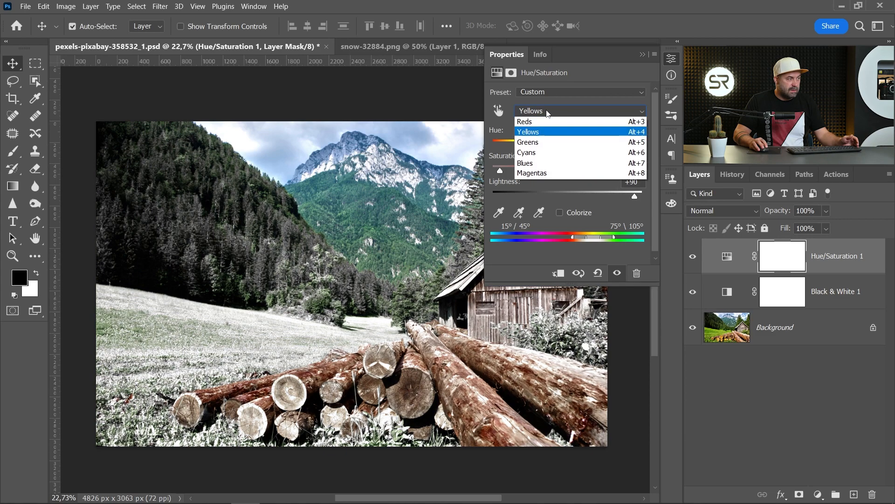
click(543, 150)
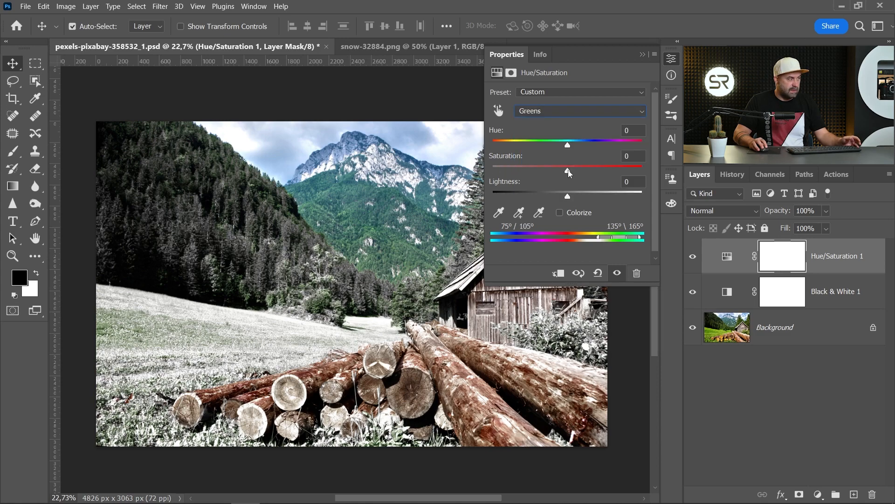
drag(569, 169, 505, 169)
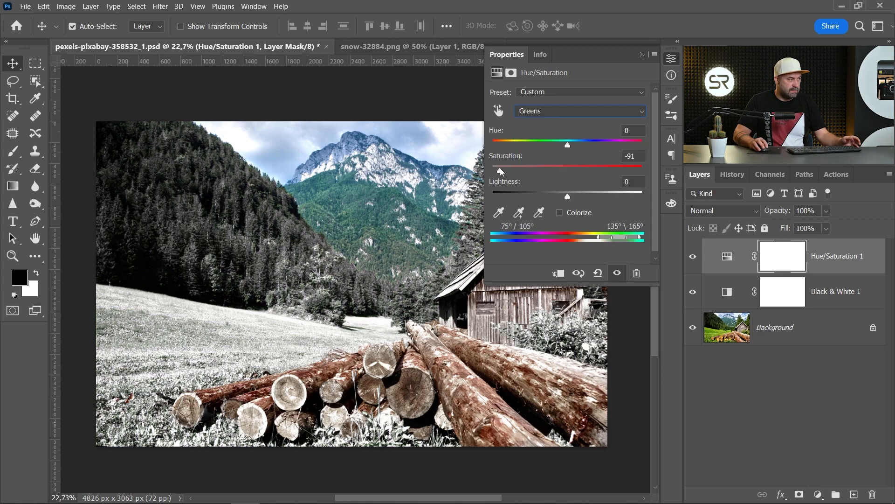
drag(568, 197, 609, 200)
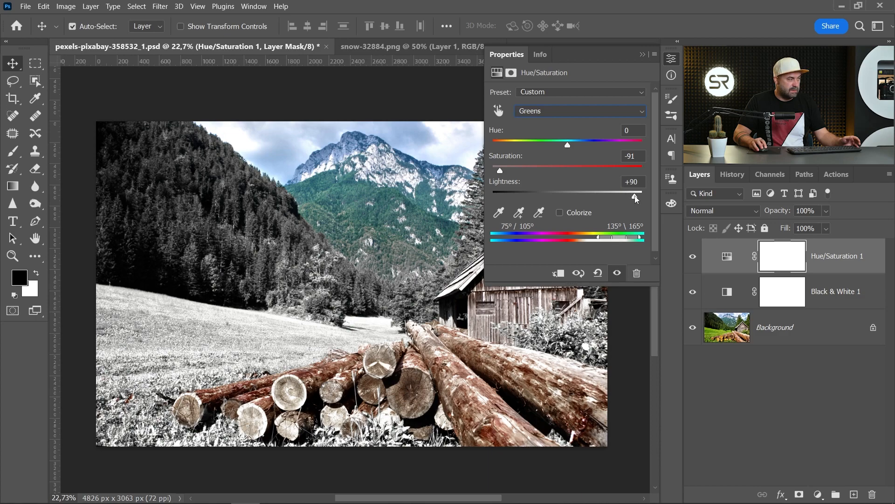
click(672, 58)
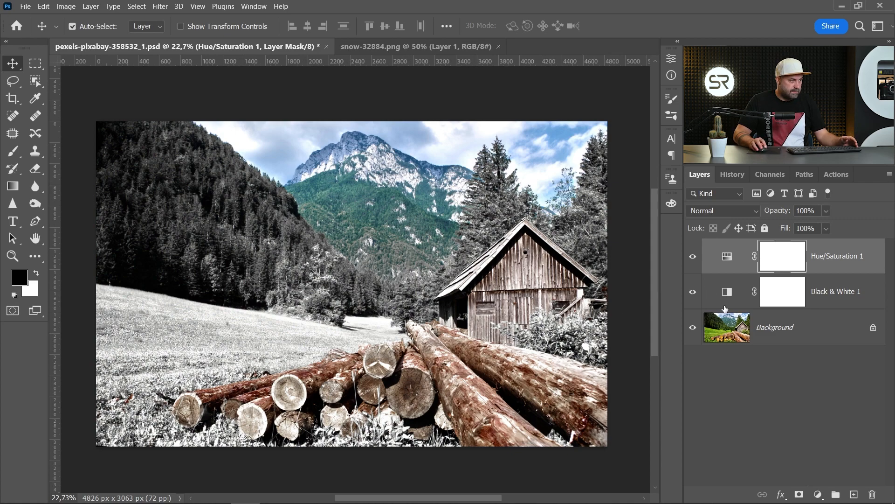
- Widen the Greens colour range of the Hue/Saturation adjustment to 61°/91° and 181°\212°
double_click(728, 257)
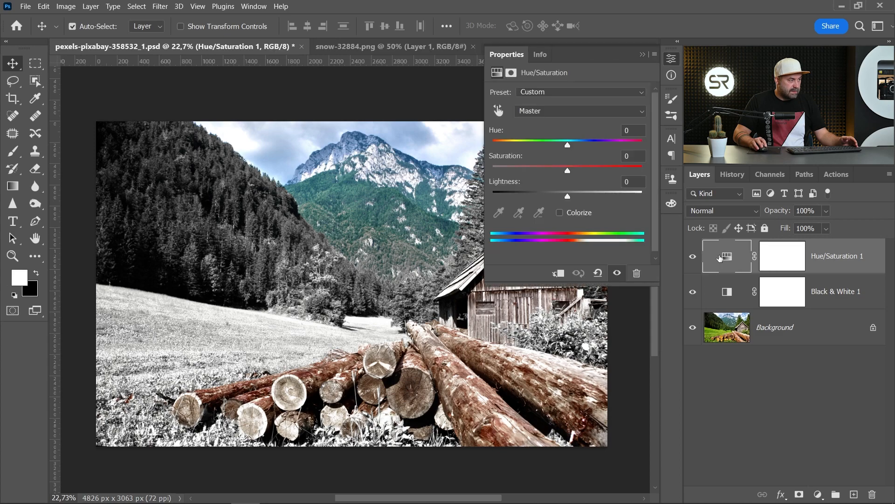
click(537, 111)
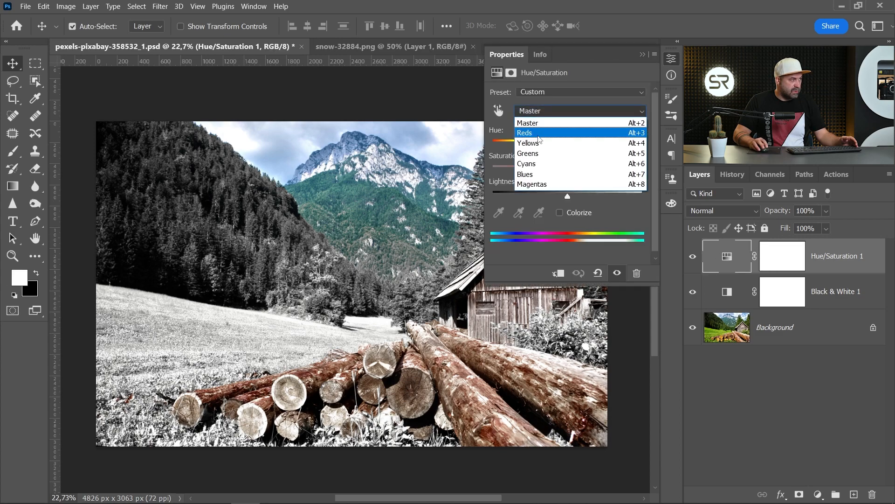
click(535, 154)
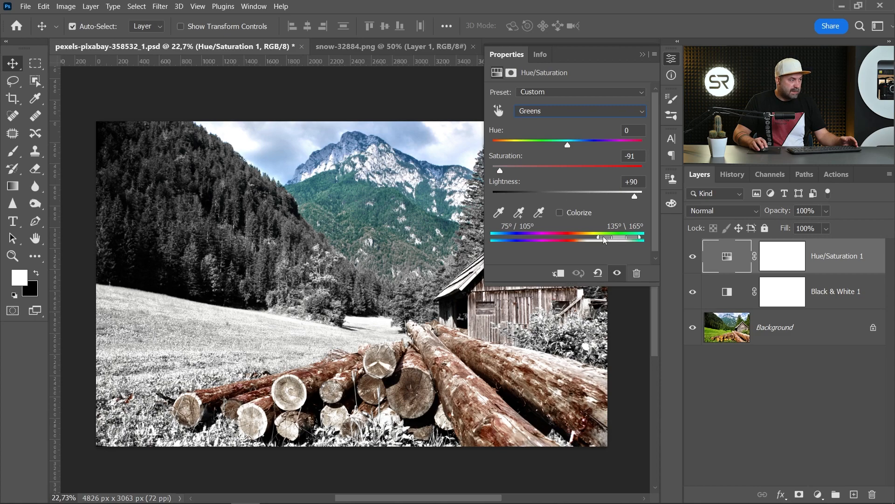
mouse_move(605, 239)
mouse_down()
mouse_move(647, 240)
mouse_move(619, 239)
mouse_up()
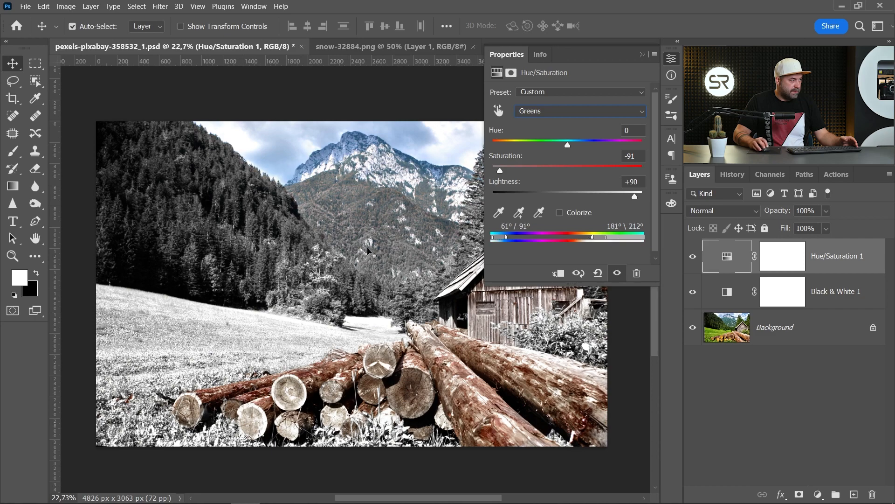
click(672, 60)
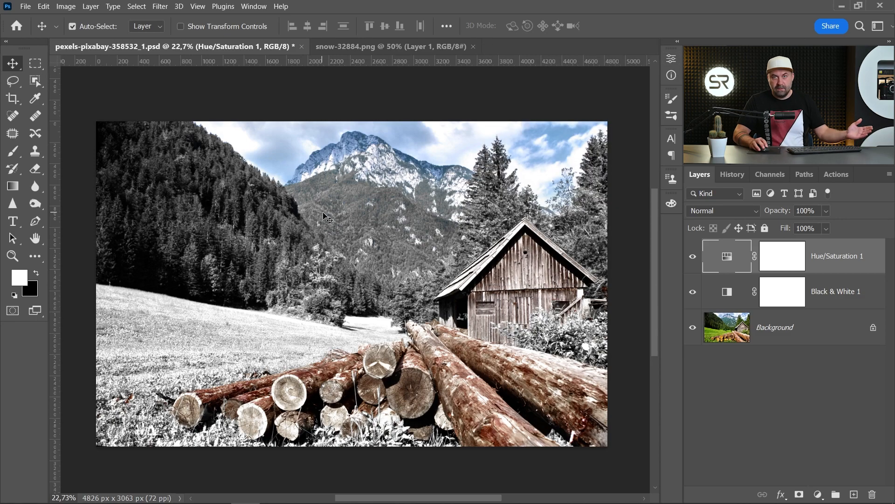
- Bring the snow layer from snow-32884.png into the landscape photo and stretch it to cover the whole canvas
click(343, 45)
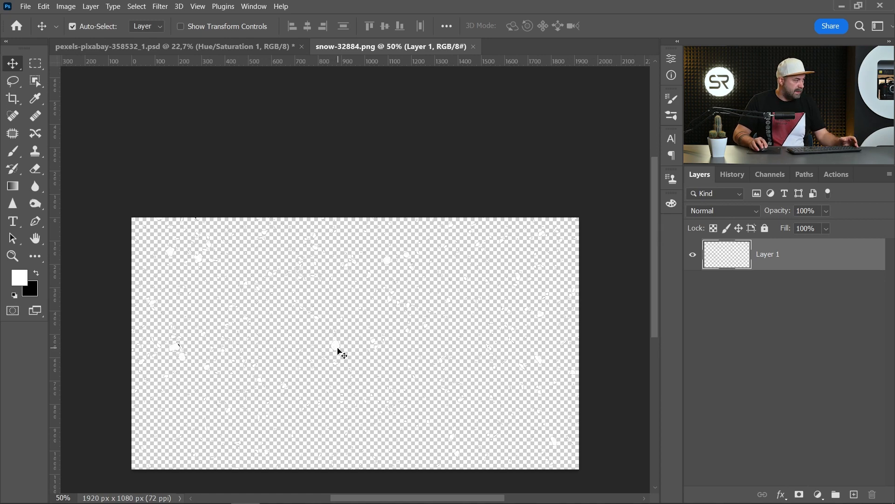
drag(342, 349, 299, 251)
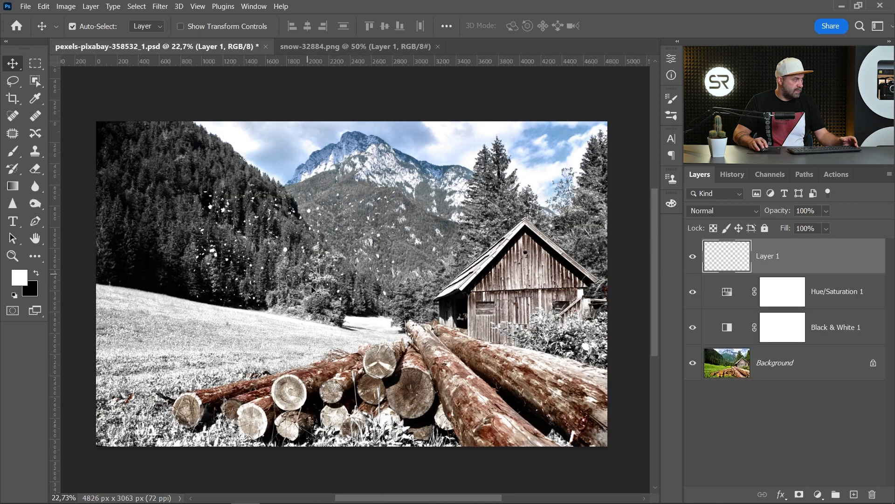
key(ctrl+t)
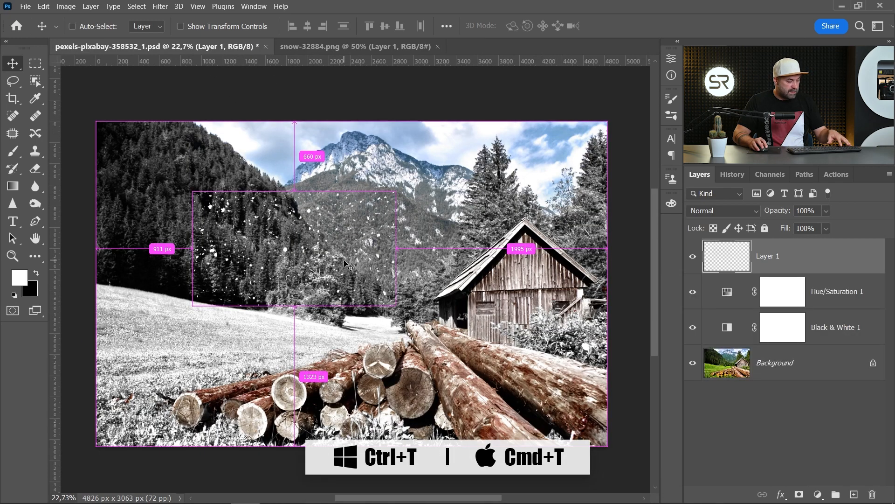
drag(275, 253, 177, 183)
drag(300, 236, 608, 447)
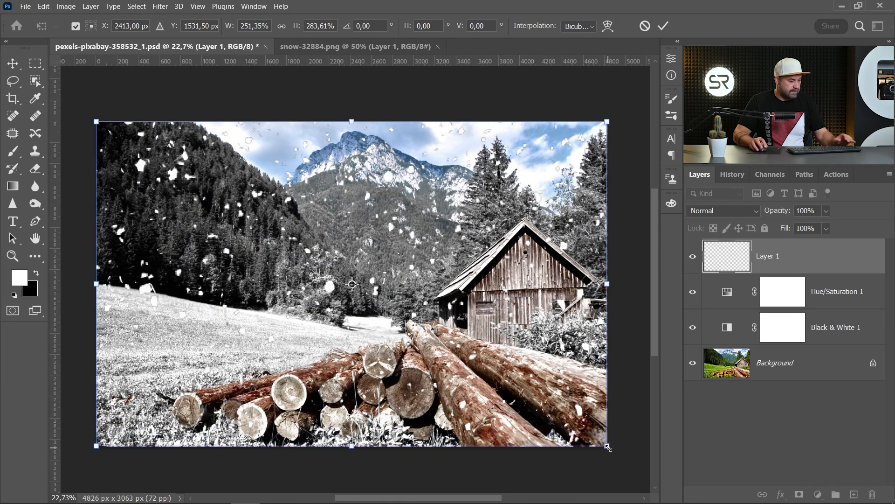
key(Return)
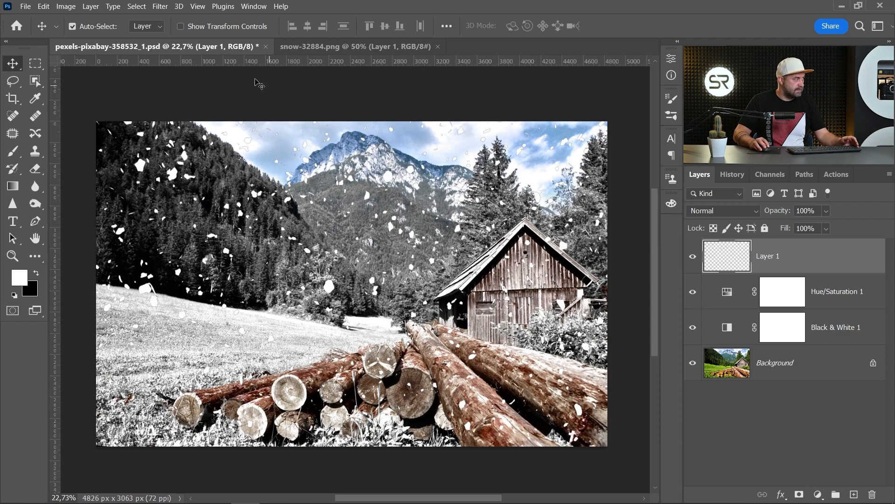
- Apply a Motion Blur to the snow layer with an angle of 80° and a distance of 100 pixels
click(160, 6)
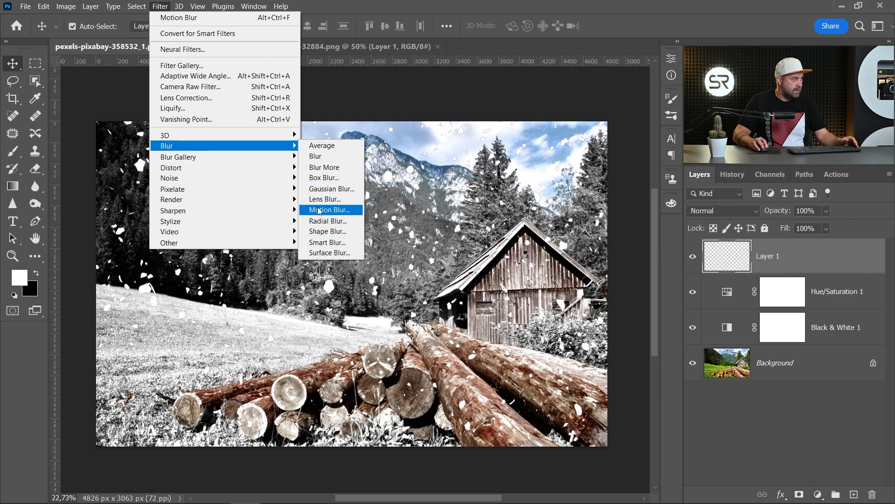
click(329, 210)
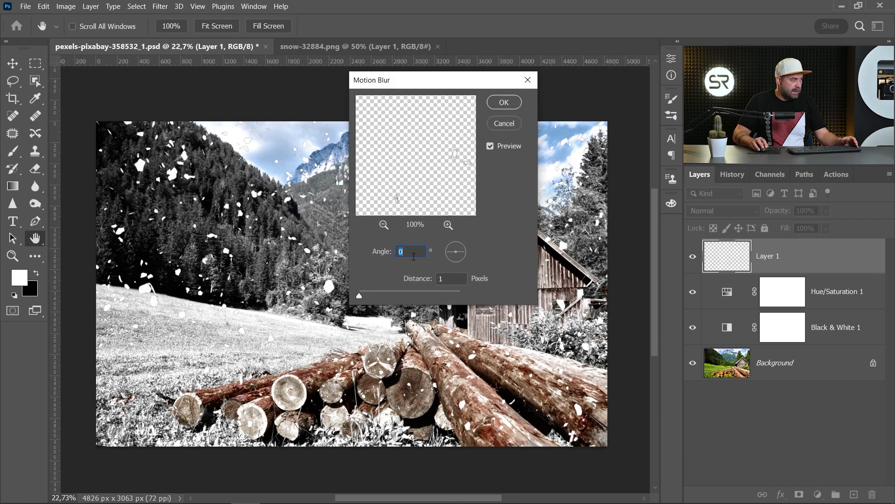
click(455, 262)
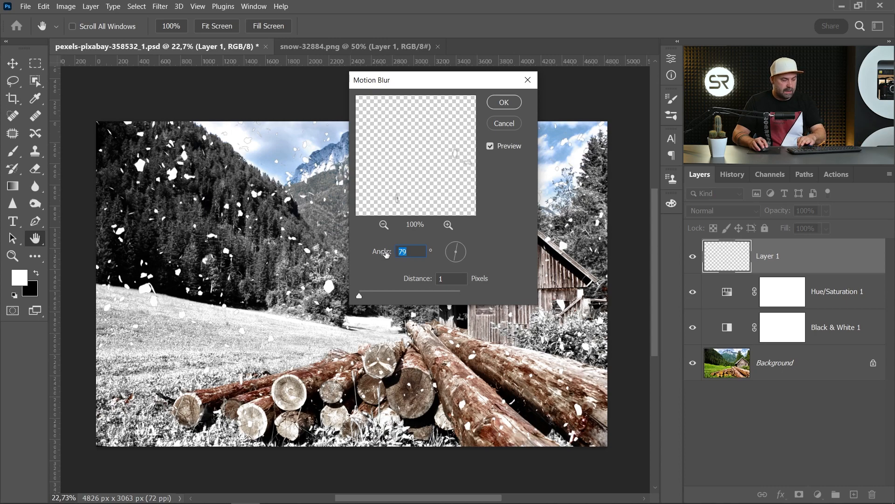
text(80)
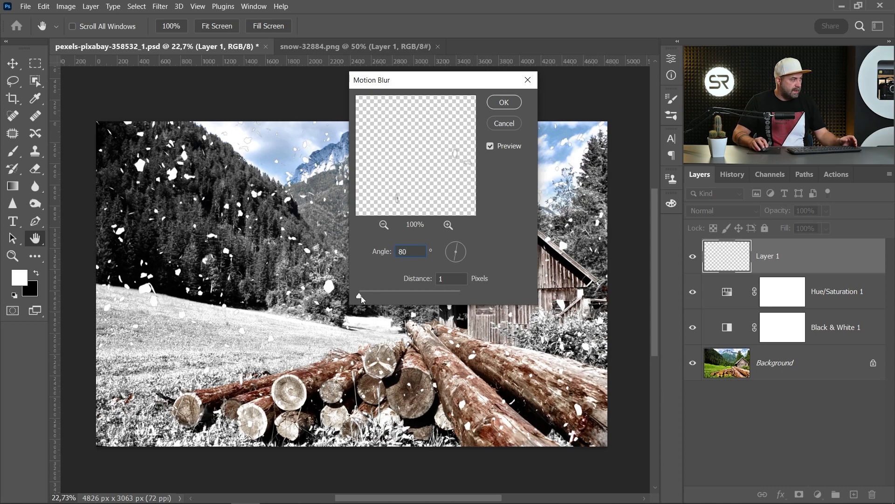
drag(360, 295, 397, 296)
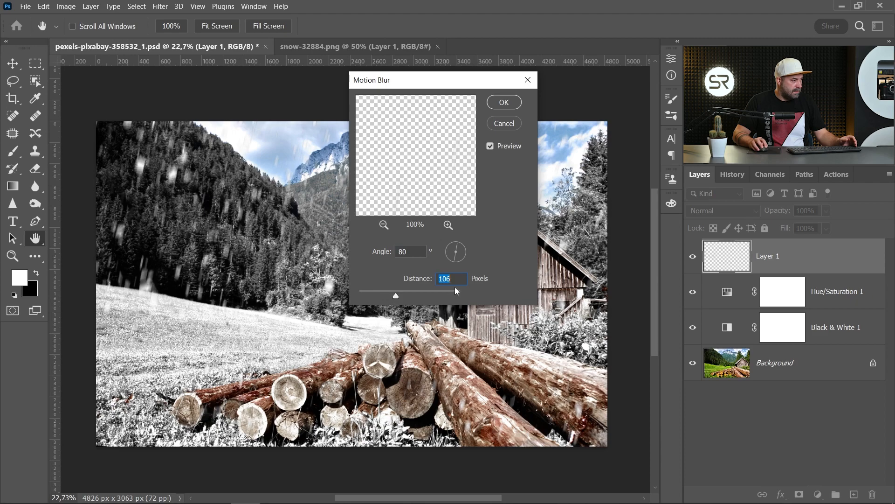
text(100)
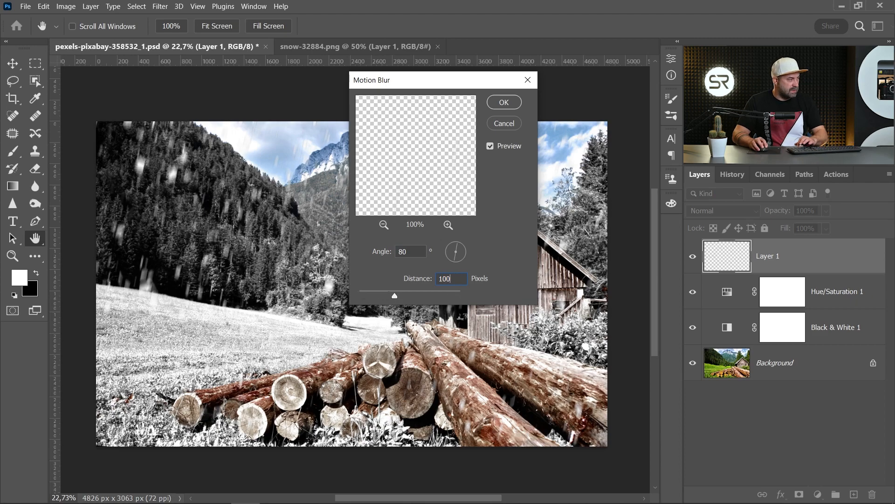
click(504, 103)
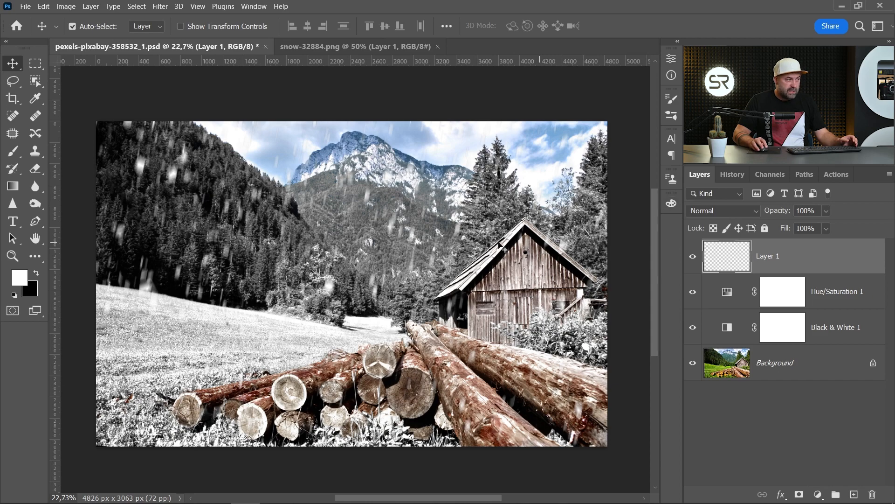
- Set the snow layer's blend mode to Overlay and add a duplicate of it in Normal mode
click(729, 211)
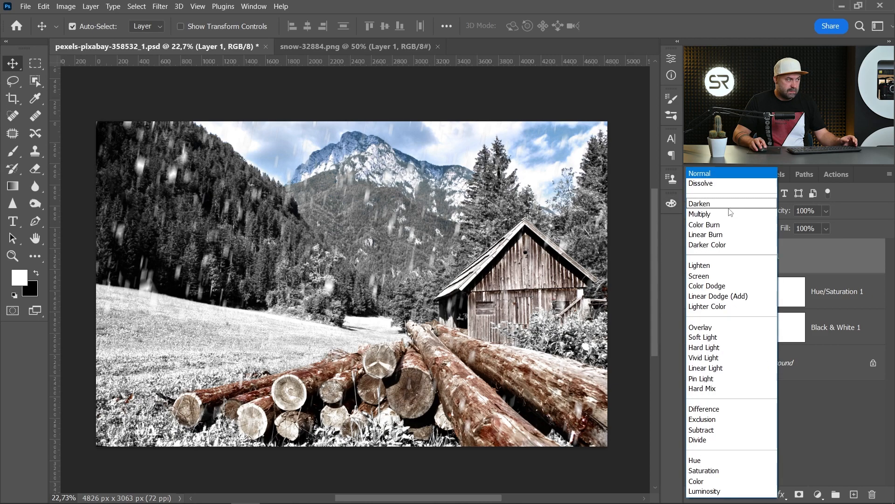
click(706, 328)
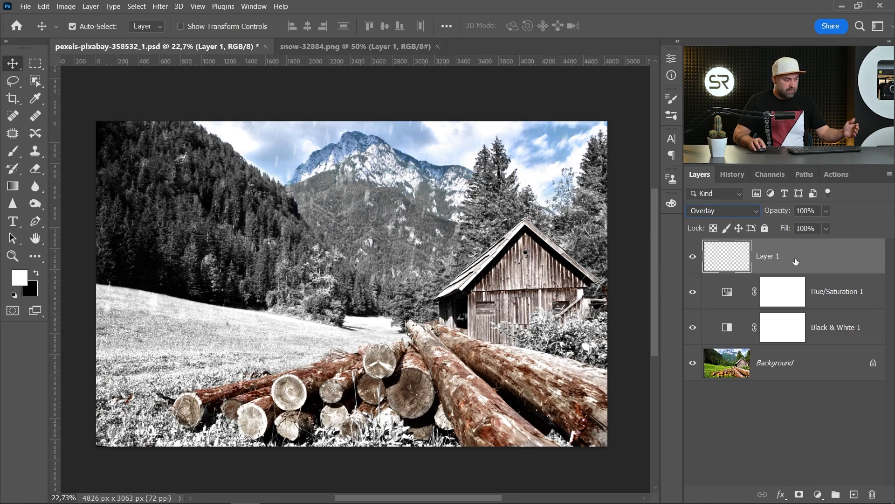
key(ctrl+j)
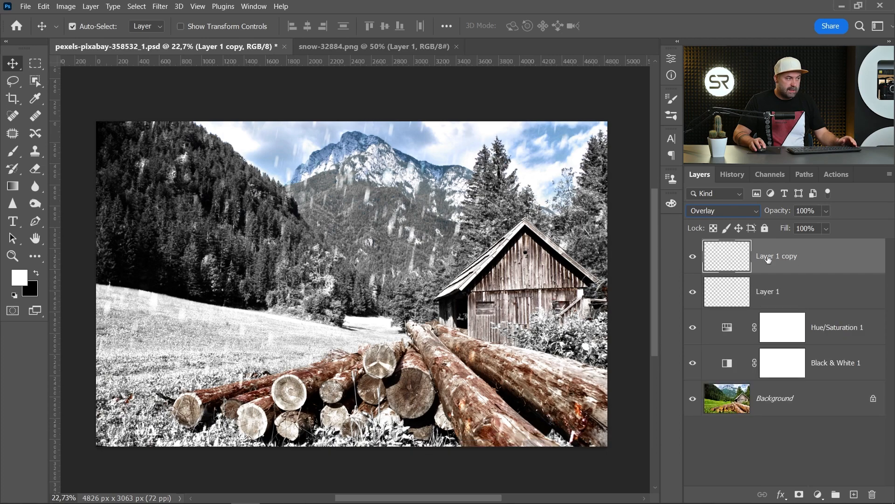
click(740, 212)
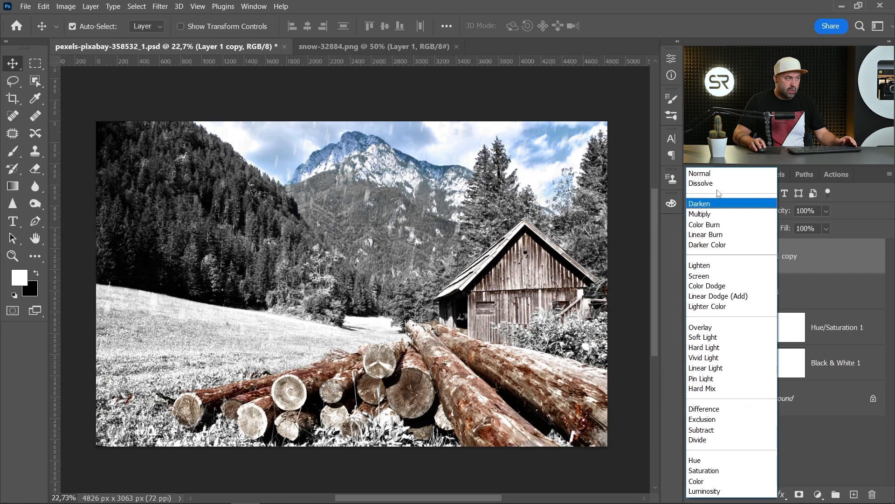
click(702, 173)
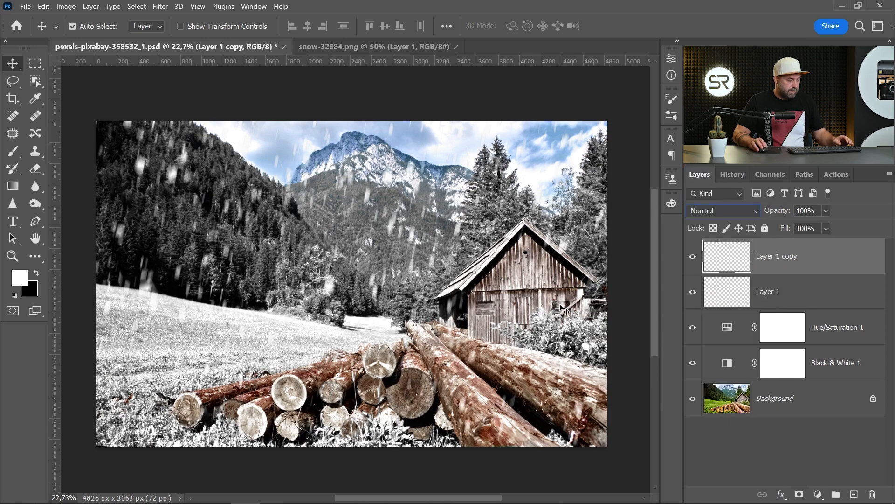
- Scale the duplicated snow layer to about 112% around its centre and flip it both horizontally and vertically
key(ctrl+t)
scroll(552, 333, down, 1)
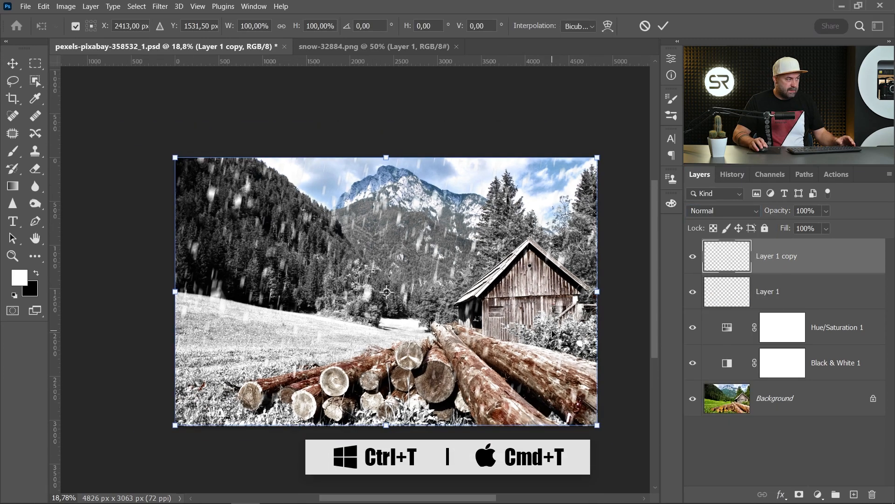
drag(598, 426, 623, 442)
right_click(454, 342)
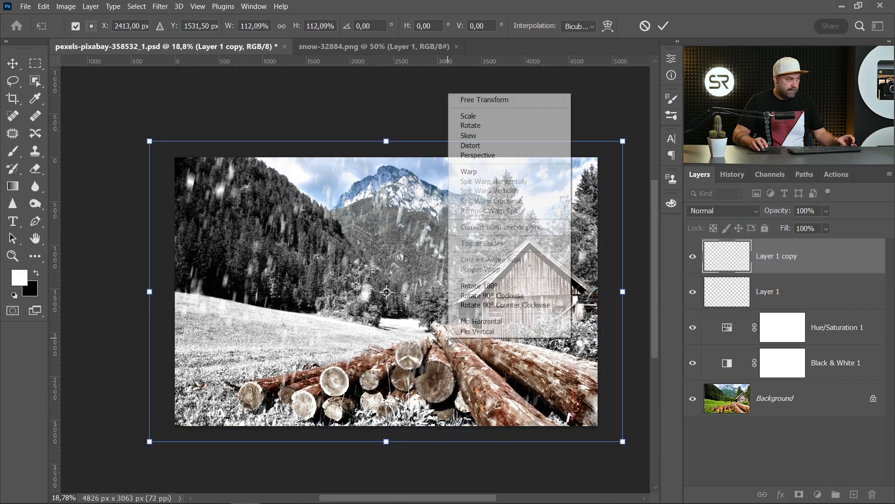
click(461, 317)
right_click(449, 299)
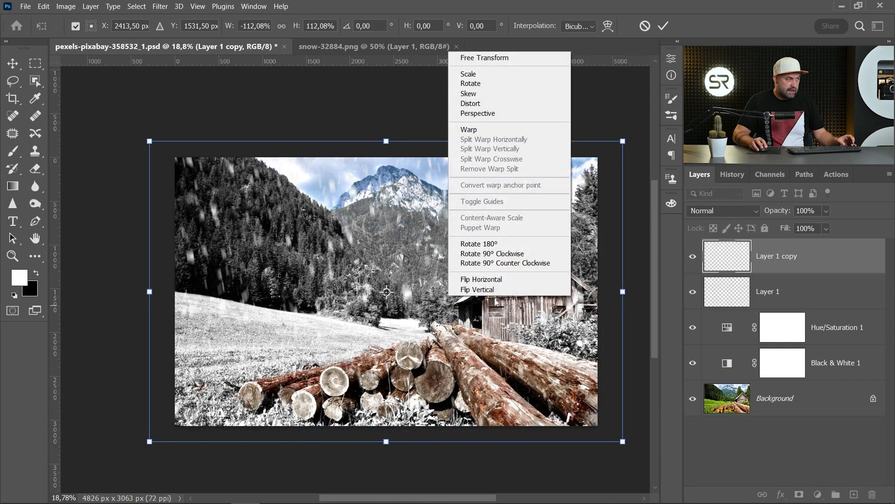
click(461, 291)
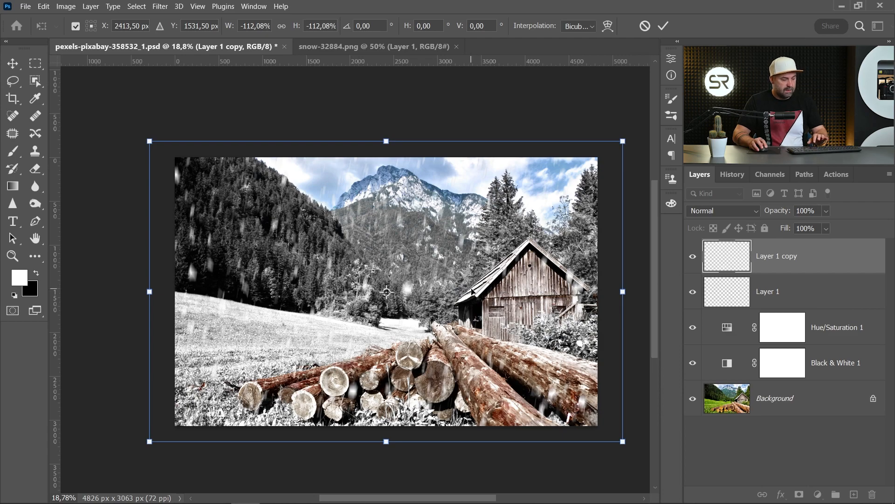
key(Return)
- Toggle the visibility of the snow layers and compare the winter scene with the original background photo
scroll(443, 316, up, 1)
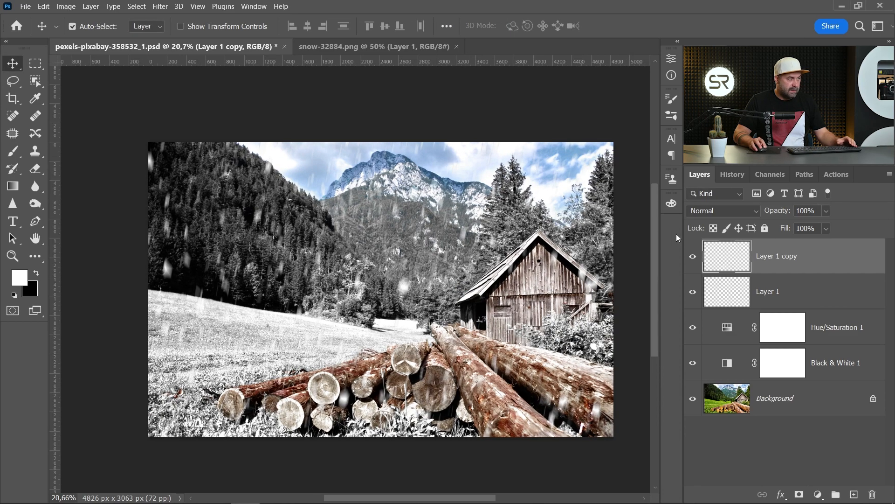
click(695, 264)
click(695, 265)
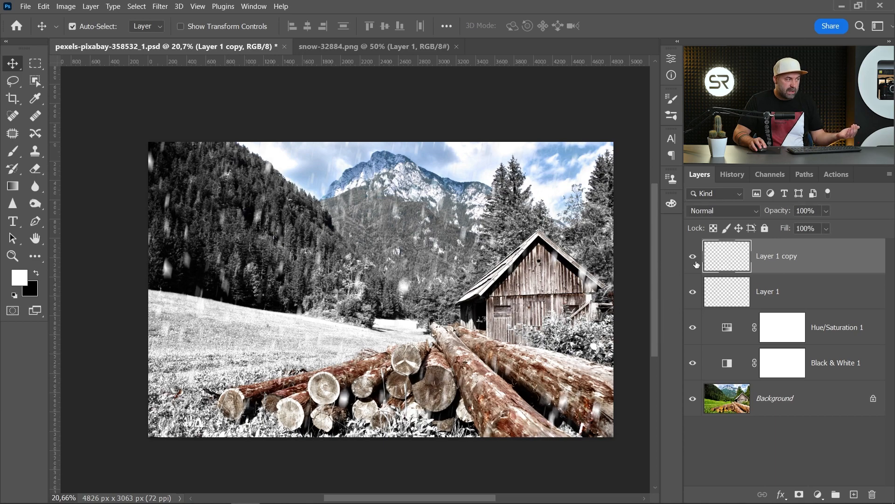
click(693, 292)
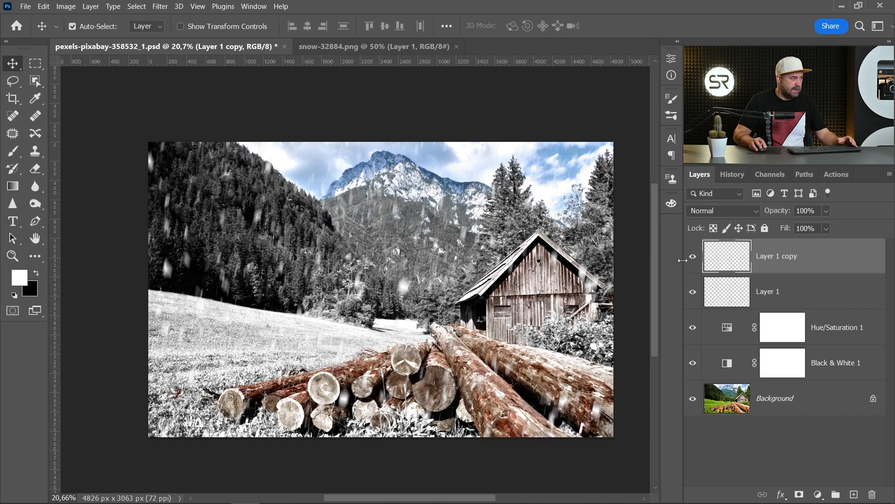
drag(511, 265, 508, 264)
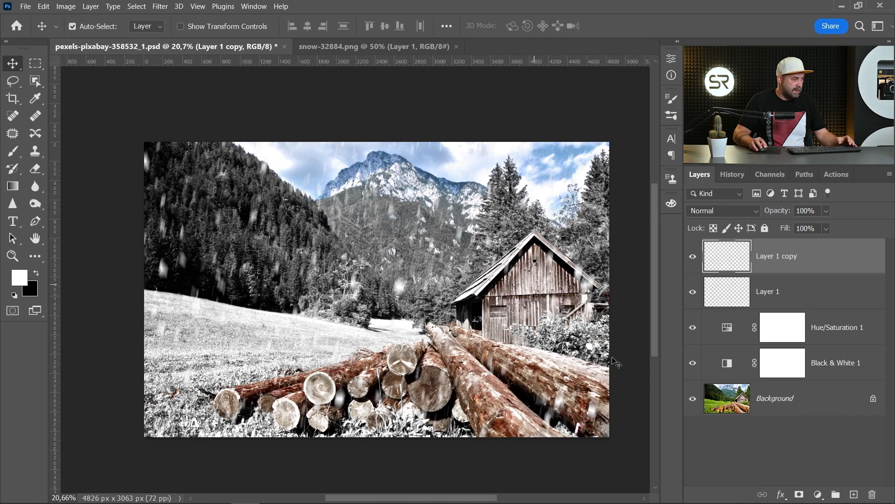
alt+click(693, 399)
alt+click(693, 399)
scroll(437, 349, up, 1)
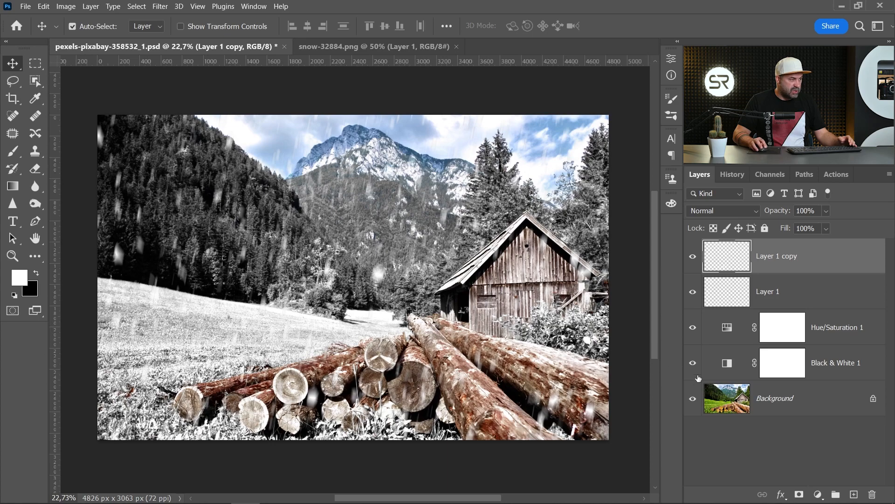
- Lower the Reds value of the Black & White 1 adjustment to darken the logs and the cabin
double_click(729, 366)
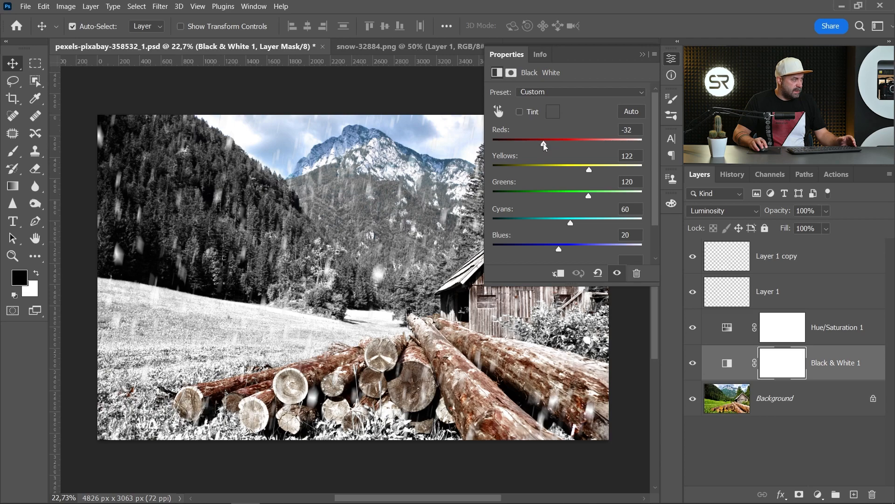
drag(545, 146, 524, 144)
click(670, 60)
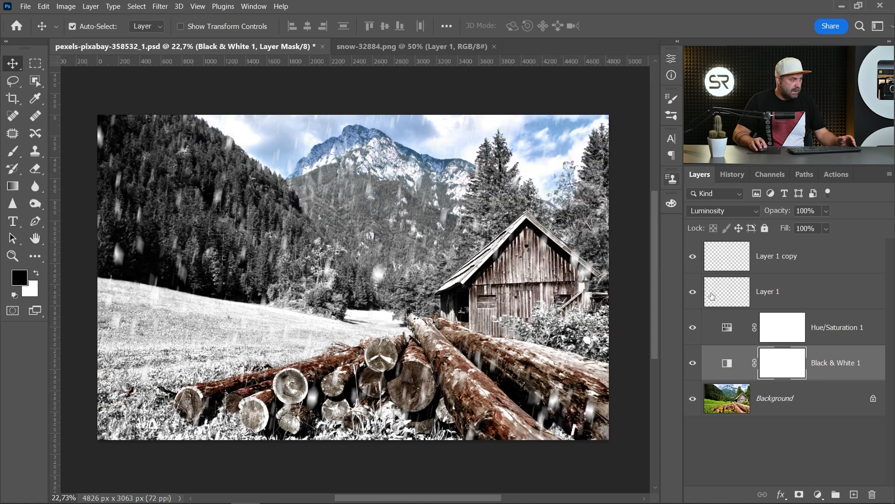
- Increase the saturation of the Reds range in the Hue/Saturation 1 adjustment to intensify the logs and the cabin
double_click(729, 329)
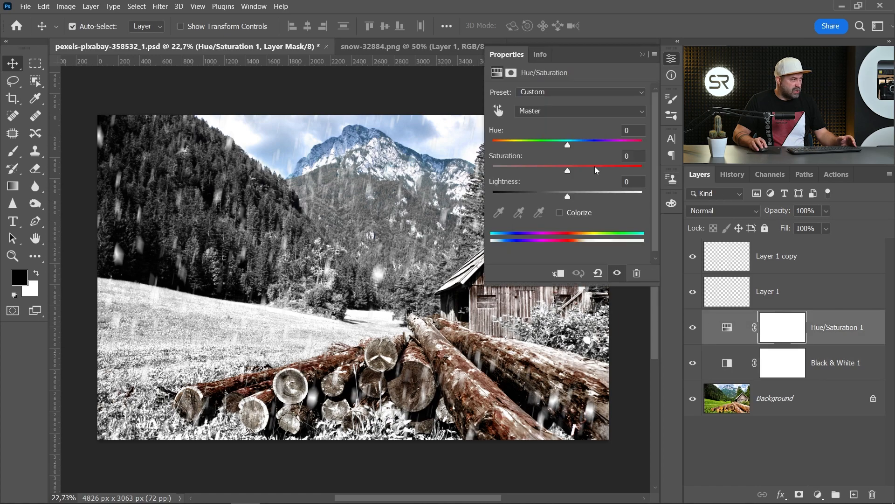
click(556, 117)
click(541, 128)
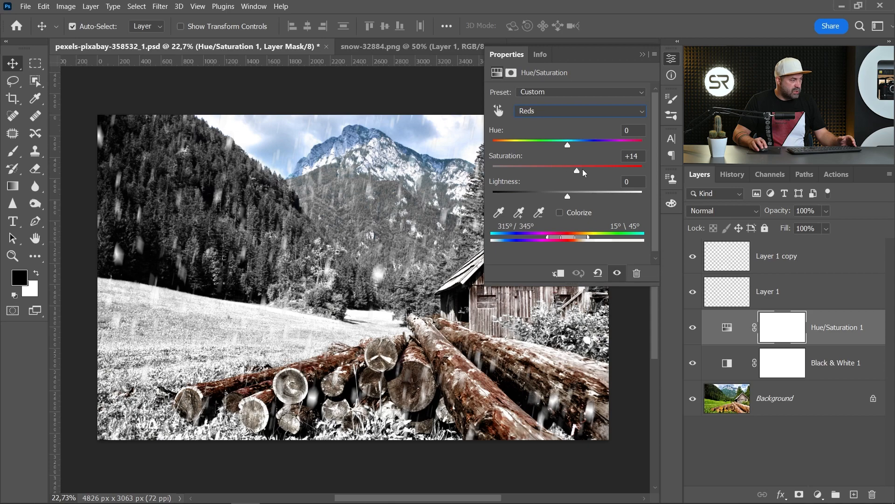
drag(583, 171, 593, 172)
click(675, 61)
- Compare the finished winter scene with the original photo by showing the Background layer alone and restoring all layers
scroll(354, 288, up, 1)
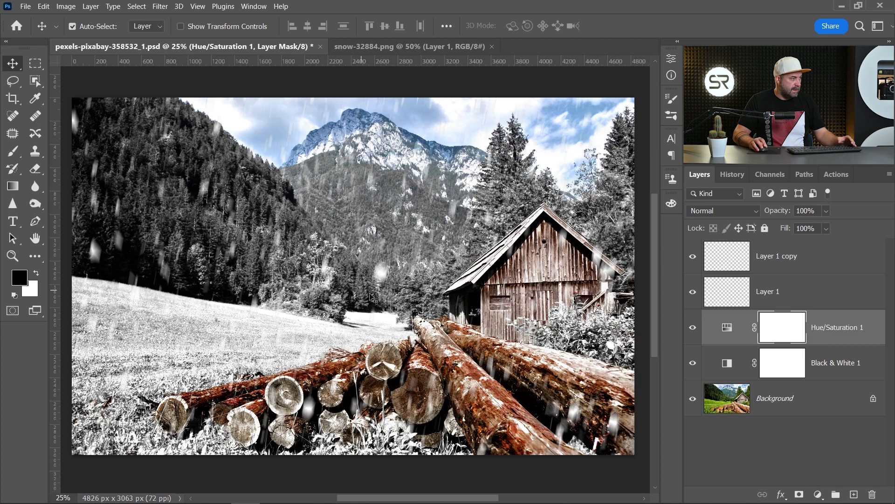
alt+click(693, 399)
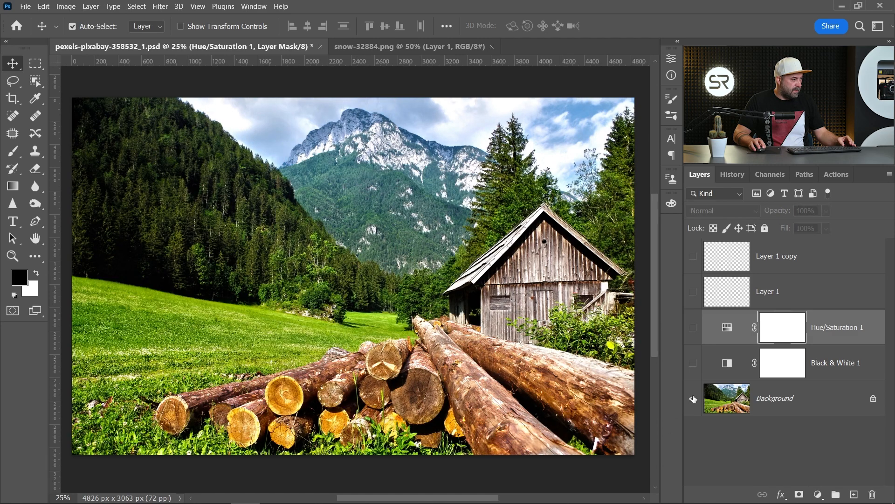
alt+click(693, 399)
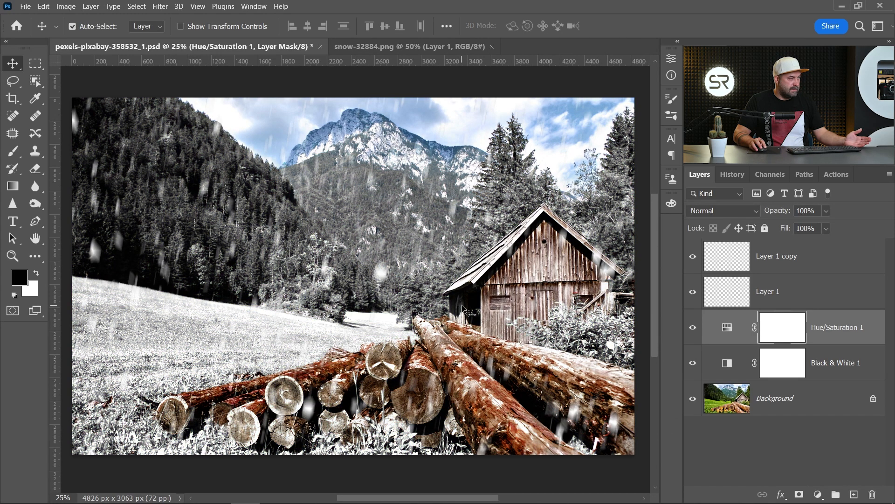